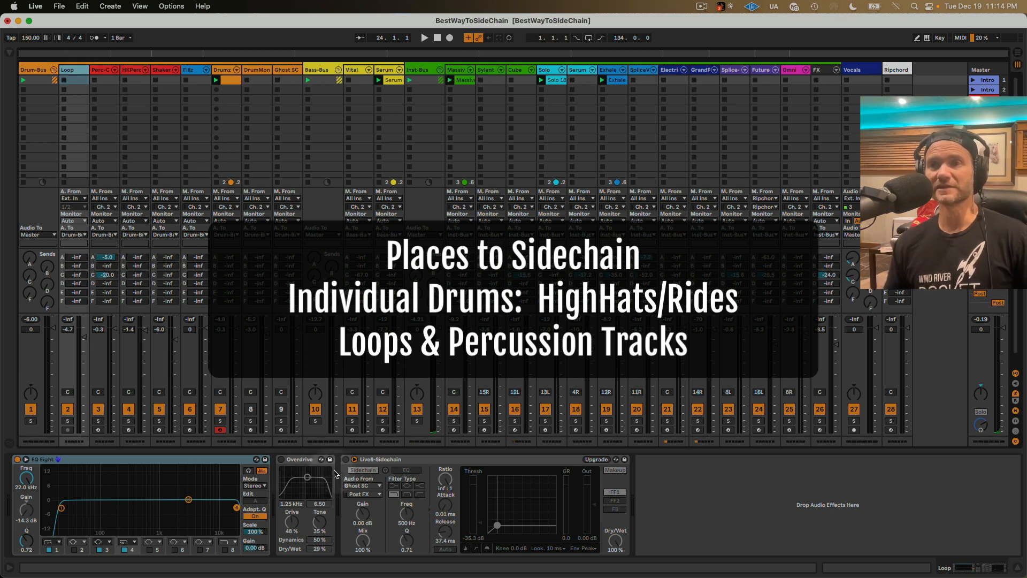
# Examine the sidechain compressors on the Perc-Cymatics and HKPerc tracks and on the HS-CH hi-hat chain of the Drums rack.
pyautogui.click(99, 70)
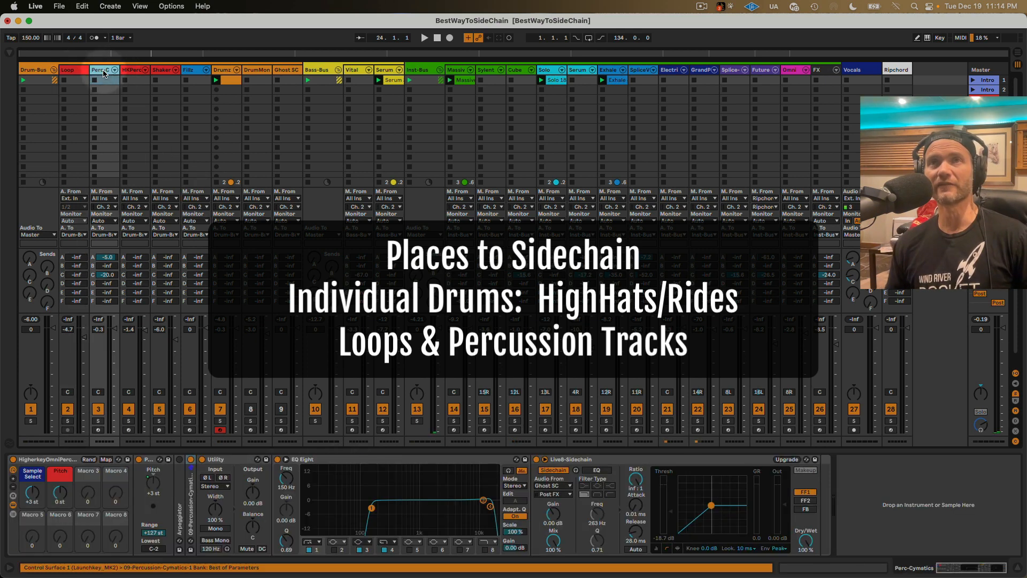
pyautogui.click(129, 72)
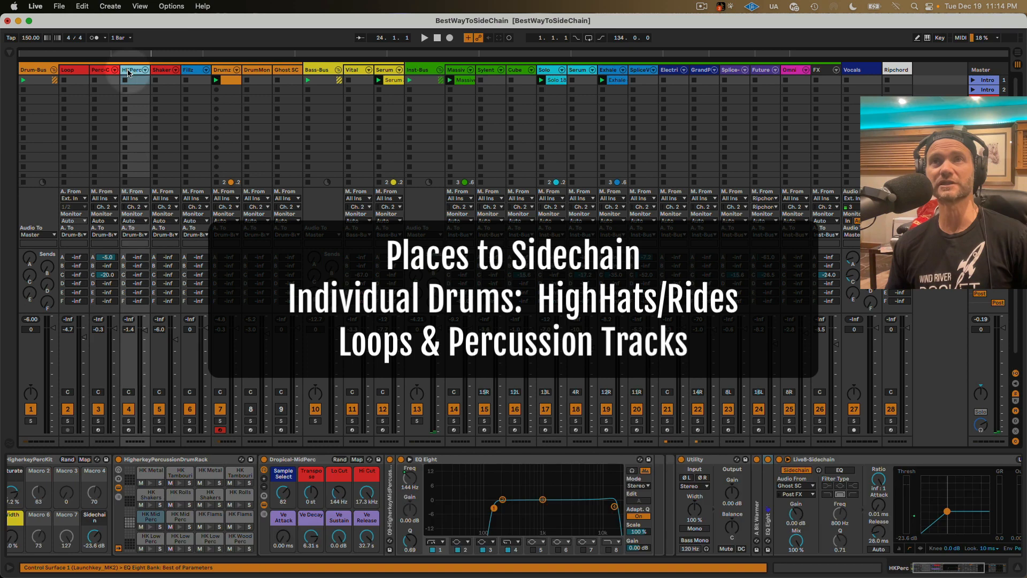
pyautogui.click(220, 72)
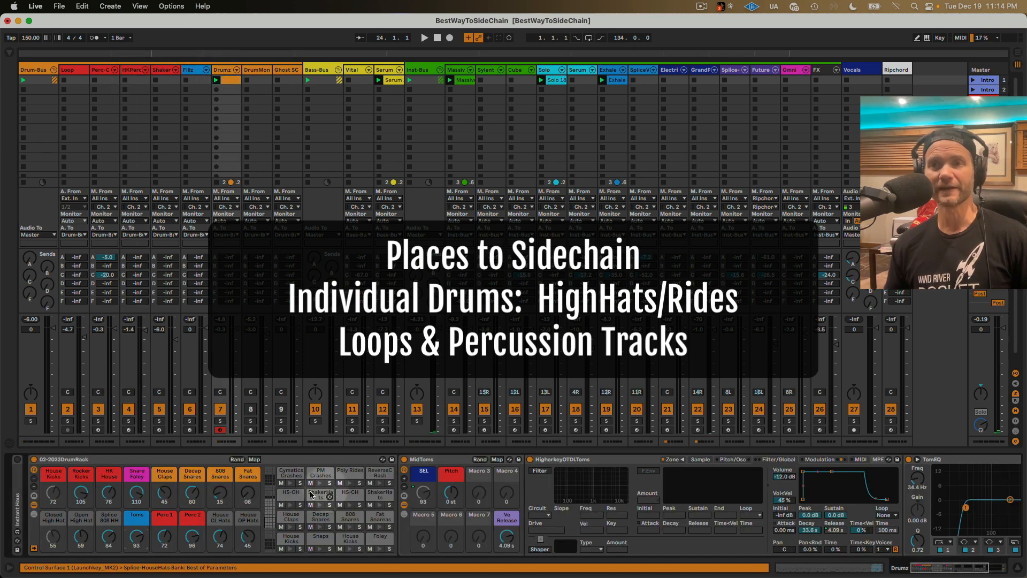
pyautogui.click(348, 496)
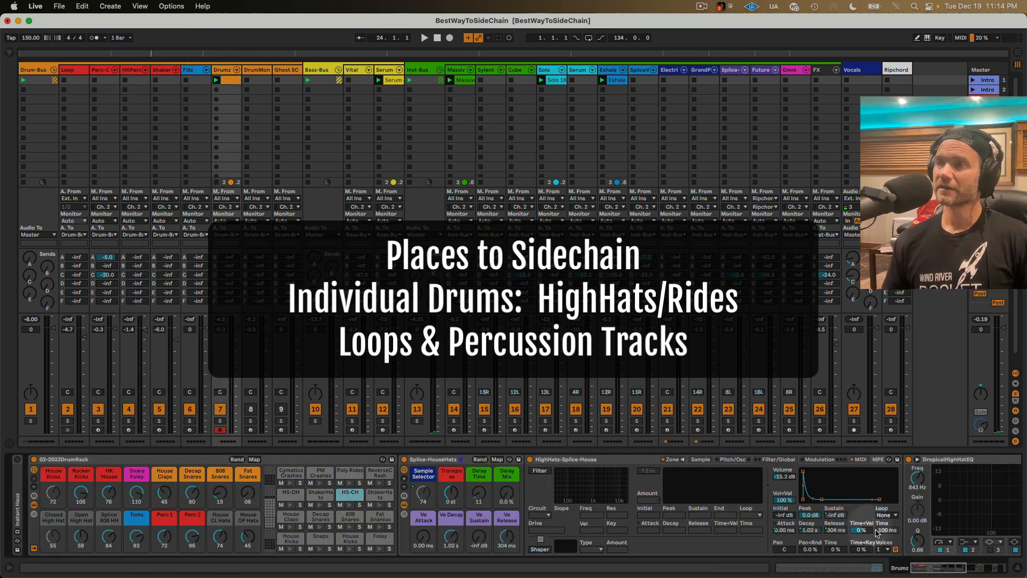
pyautogui.moveTo(923, 568); pyautogui.dragTo(965, 565)
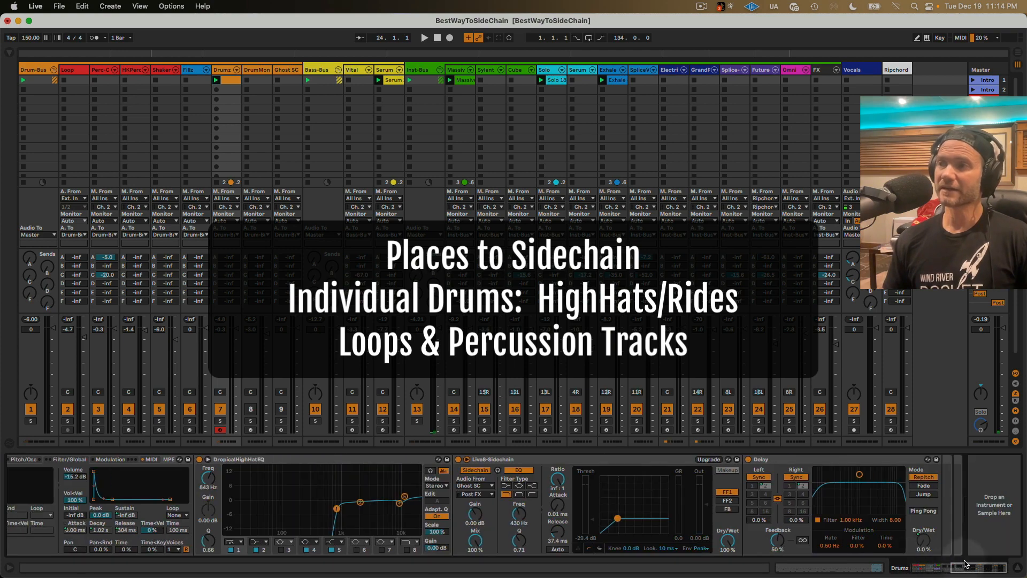
pyautogui.click(516, 460)
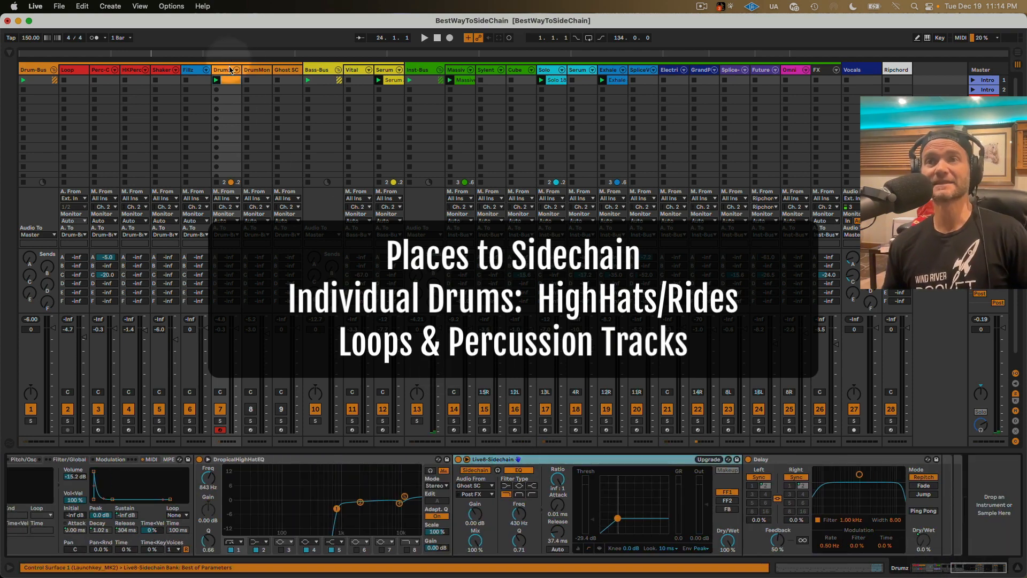
# In the Drums rack's Poly Rides chain, set the sidechain compressor's audio source to Ghost SC.
pyautogui.moveTo(981, 570); pyautogui.dragTo(948, 568)
pyautogui.click(345, 475)
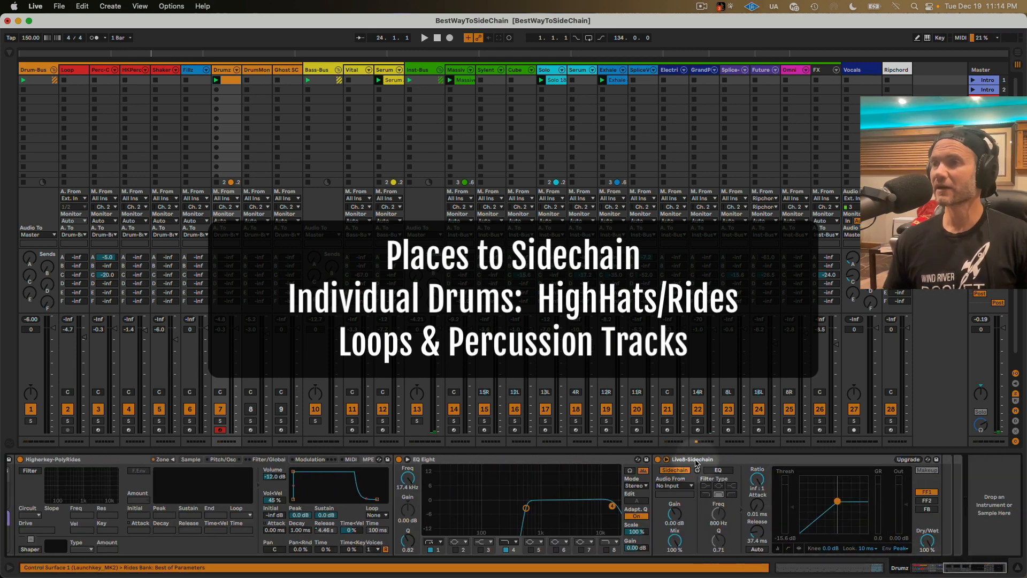
pyautogui.click(675, 485)
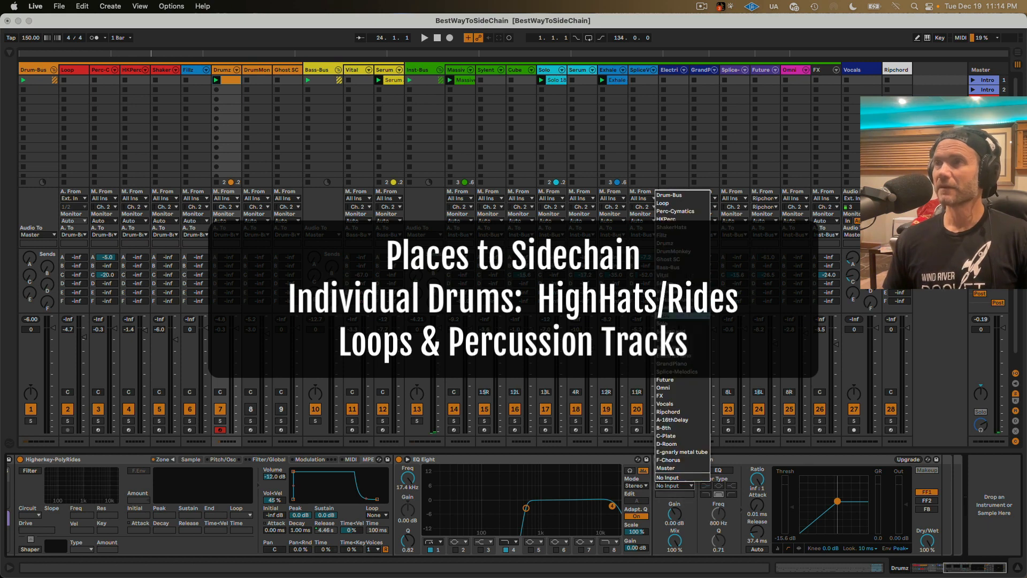
pyautogui.click(668, 259)
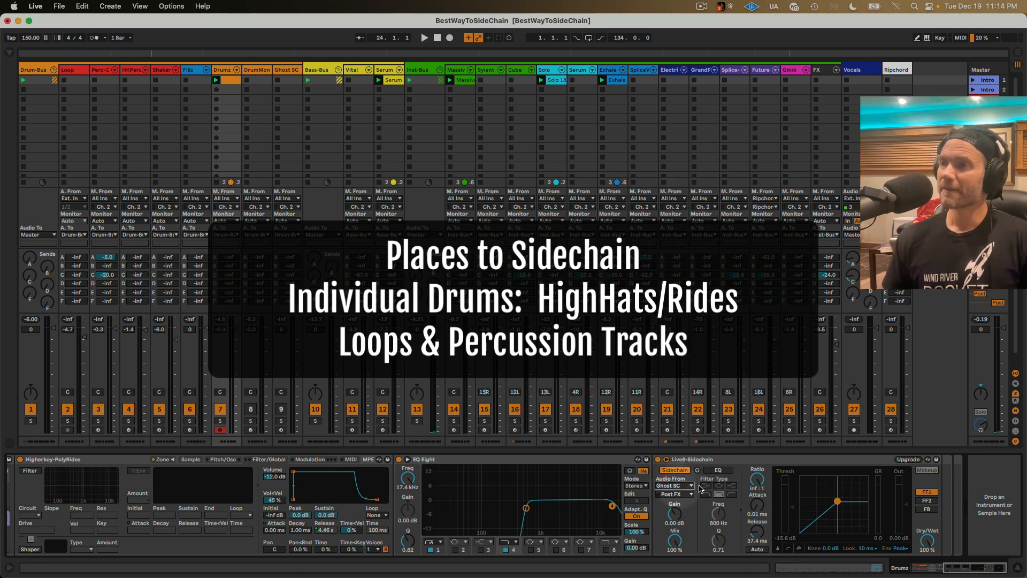
pyautogui.moveTo(955, 568); pyautogui.dragTo(952, 569)
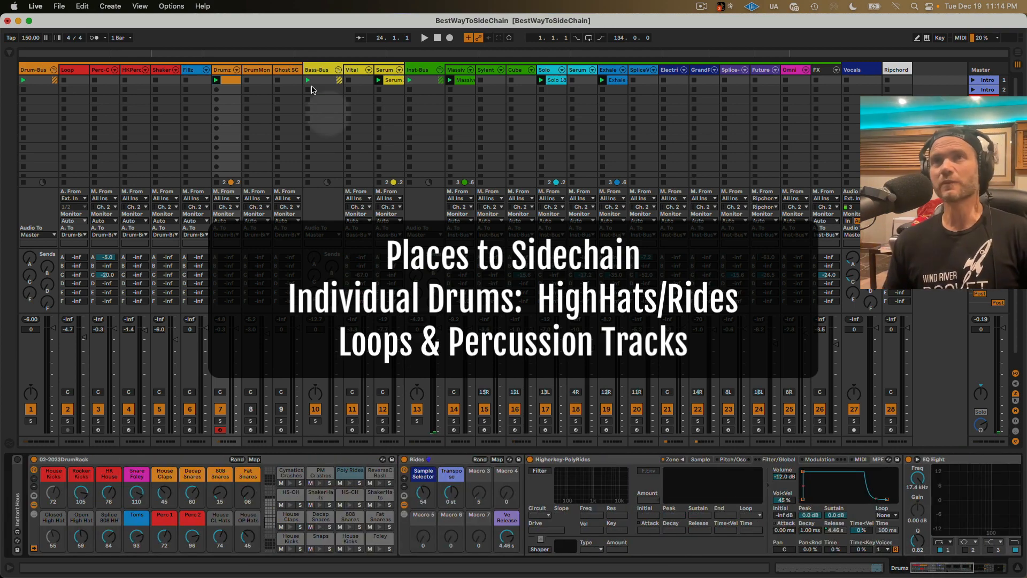
# Turn on and record-arm the Ghost SC track and display the waveform of its HK-DPP-DolphinBlock-Perc4 sample.
pyautogui.click(288, 71)
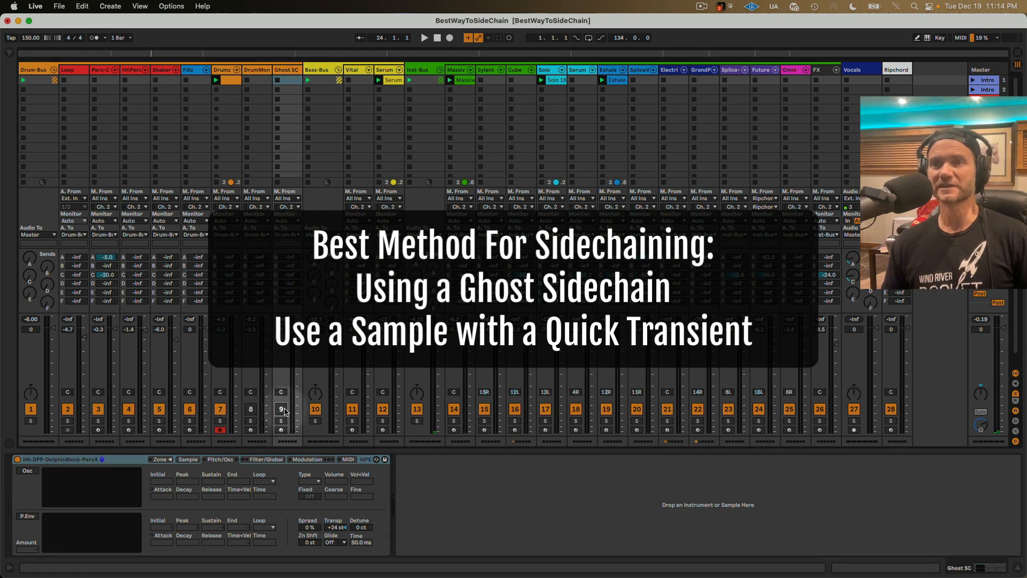
pyautogui.click(281, 430)
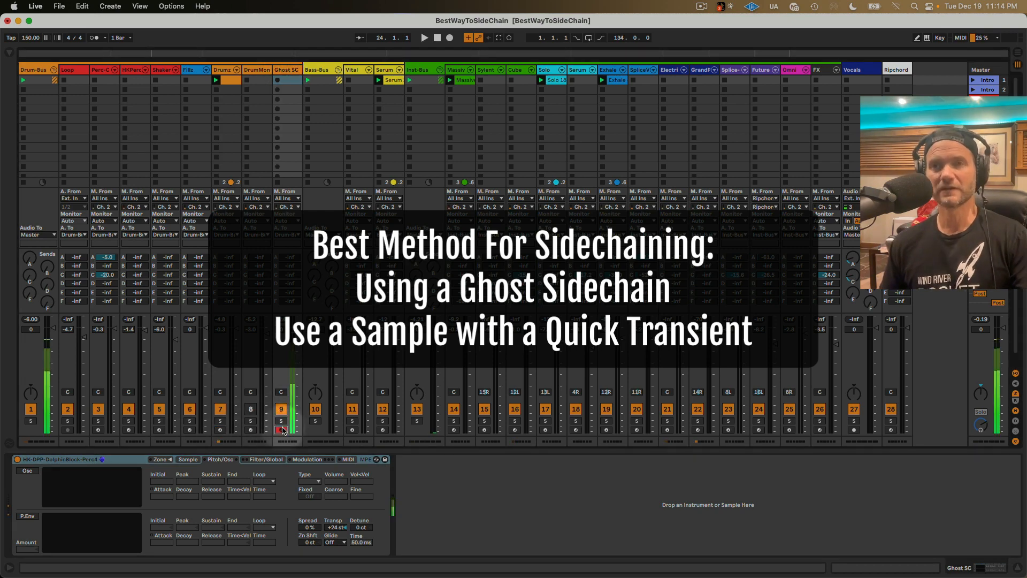
pyautogui.doubleClick(90, 460)
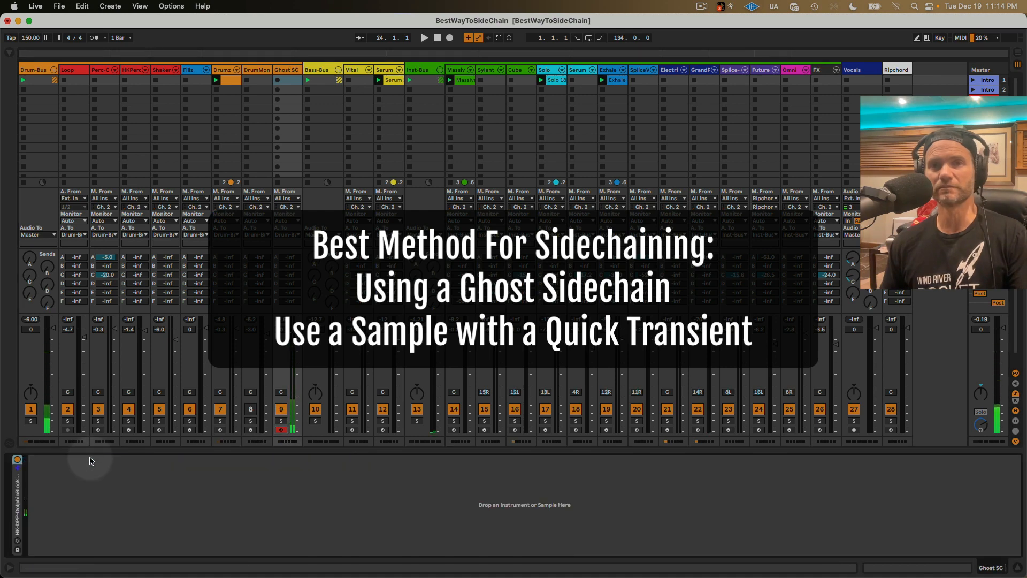
pyautogui.doubleClick(17, 489)
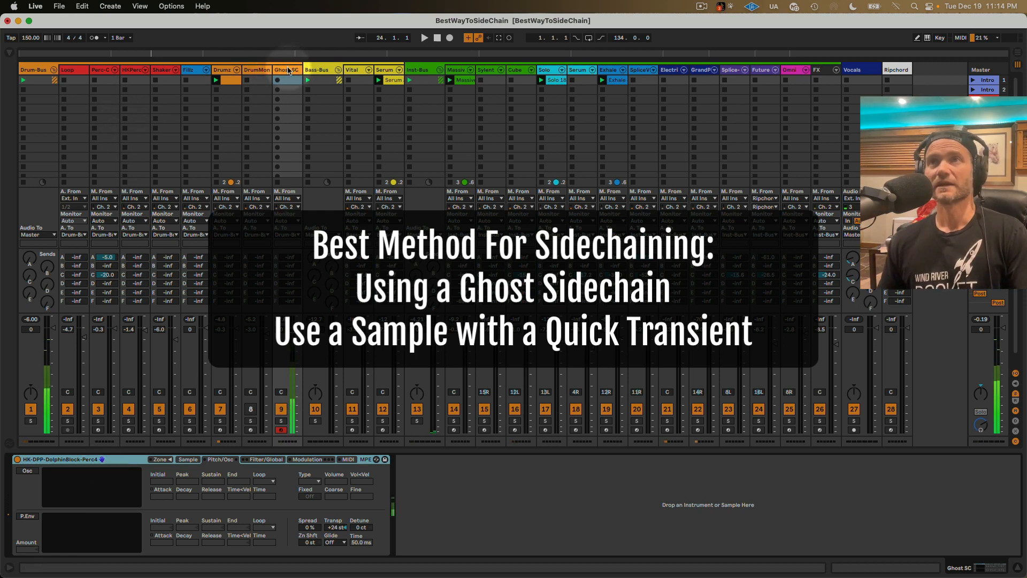
pyautogui.click(160, 459)
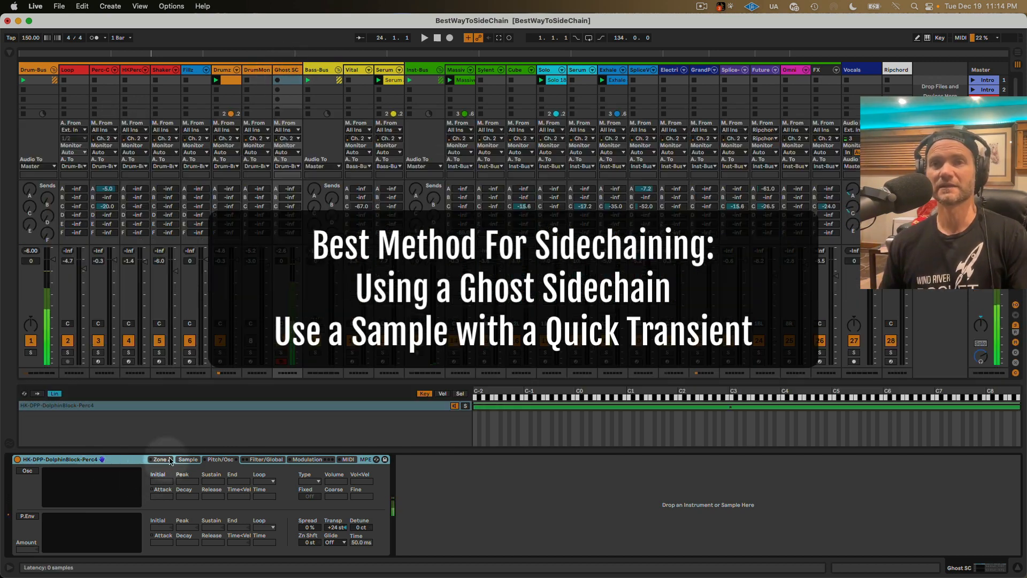
pyautogui.click(451, 405)
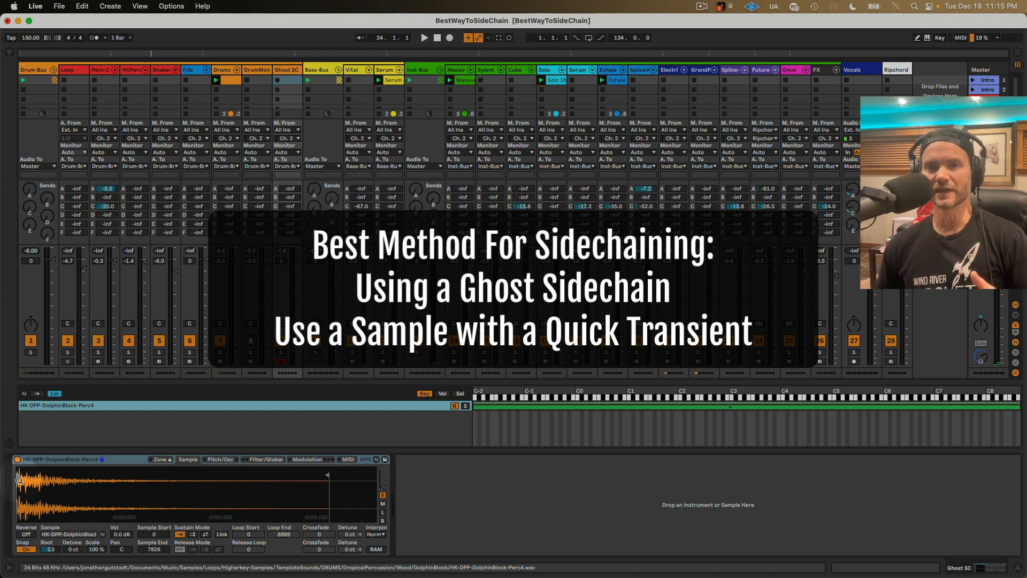
# Examine the Drums track, the Inst-Bus Sidechain compressor and the Ghost SC sample, and play the set briefly.
pyautogui.click(223, 70)
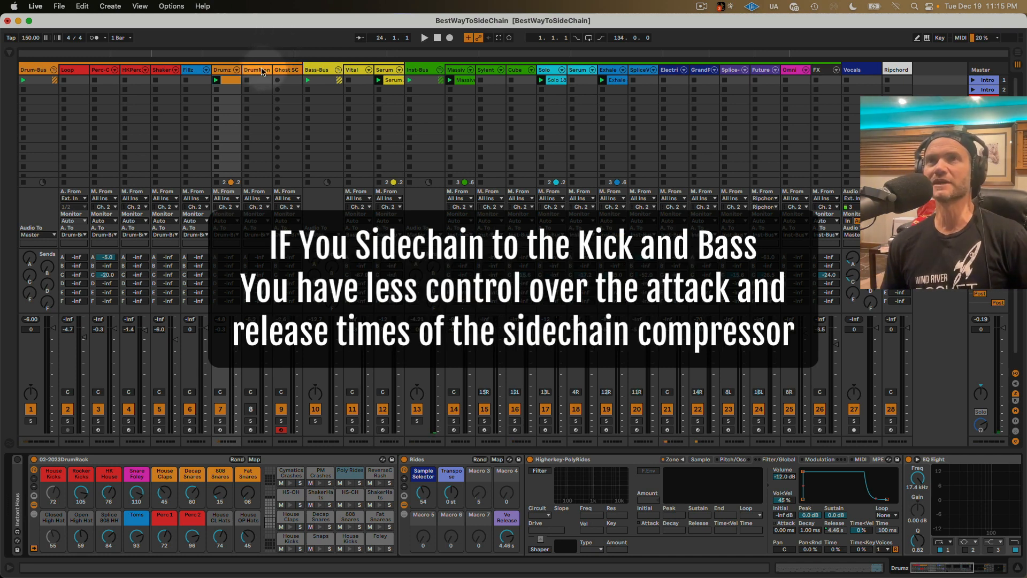
pyautogui.click(417, 70)
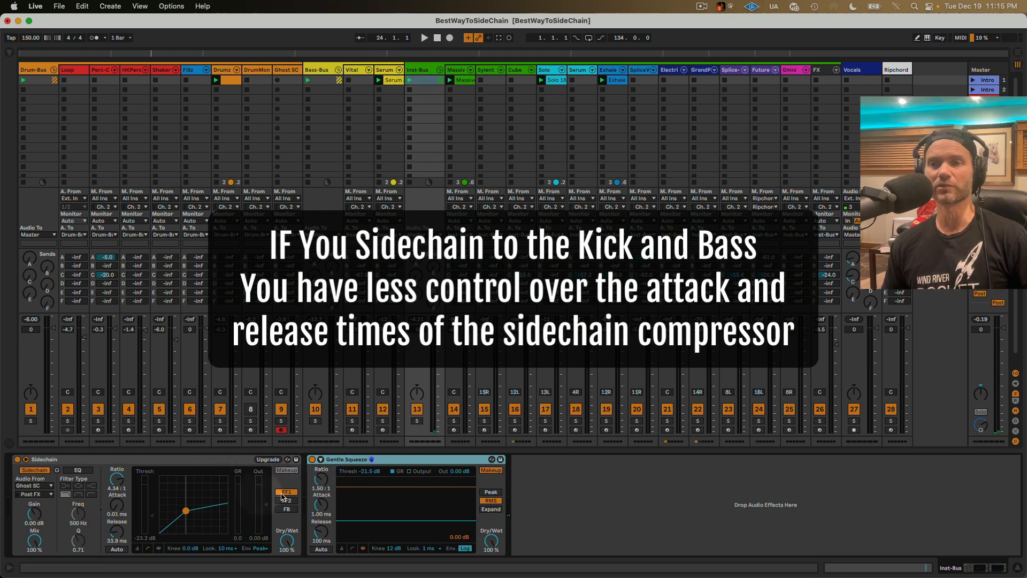
pyautogui.click(113, 506)
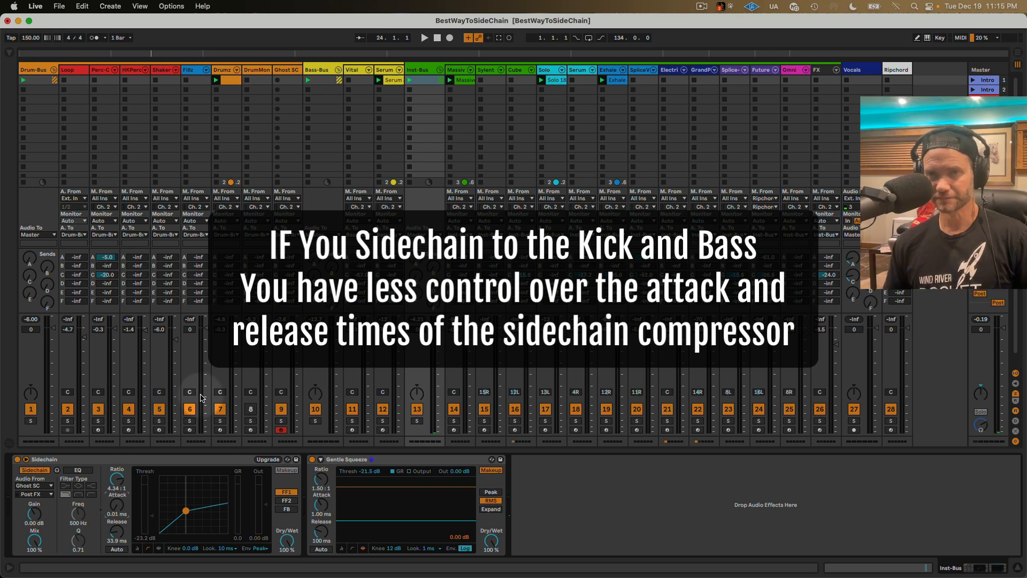
pyautogui.click(166, 462)
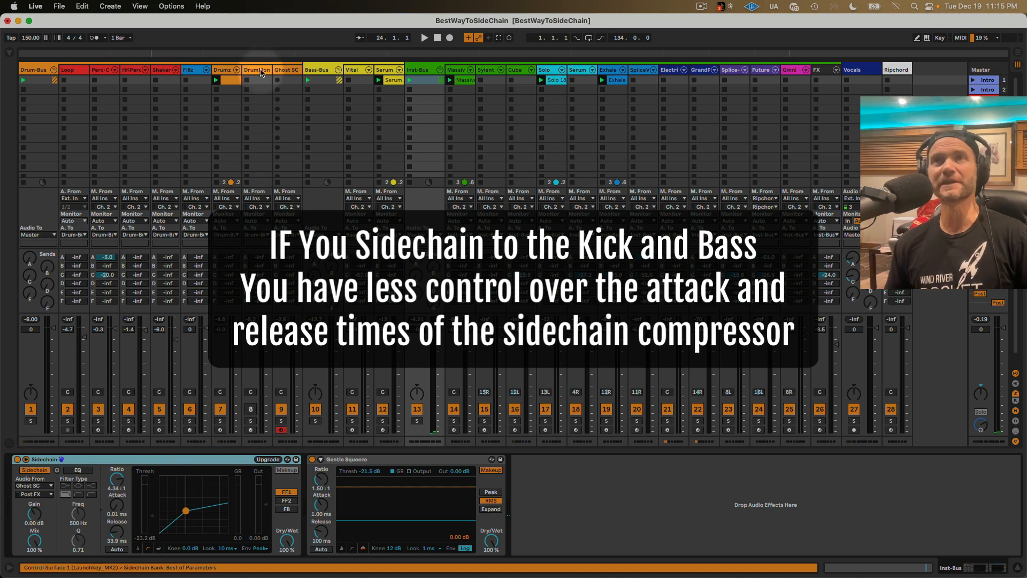
pyautogui.click(284, 71)
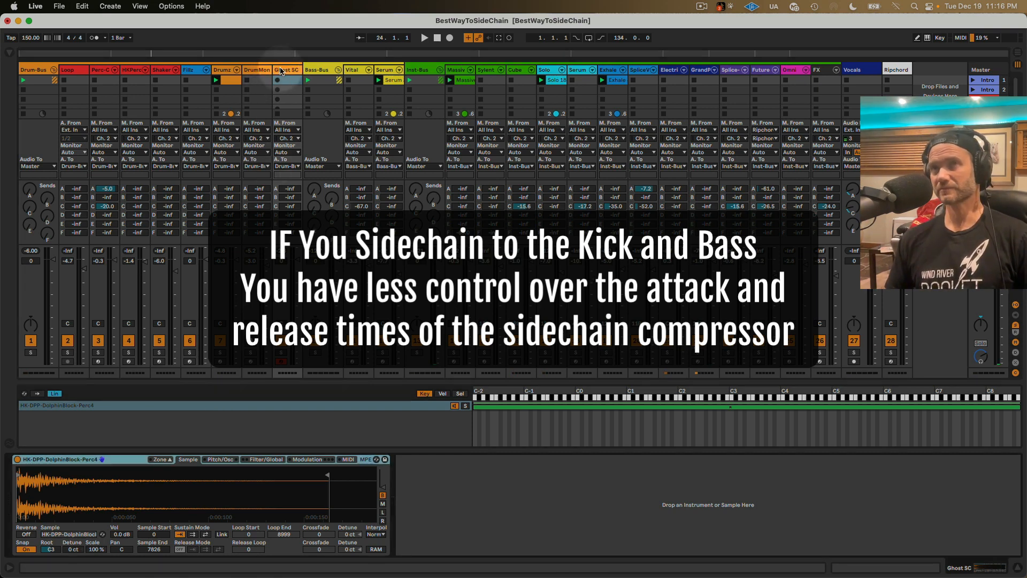
pyautogui.click(224, 71)
pyautogui.press('space')
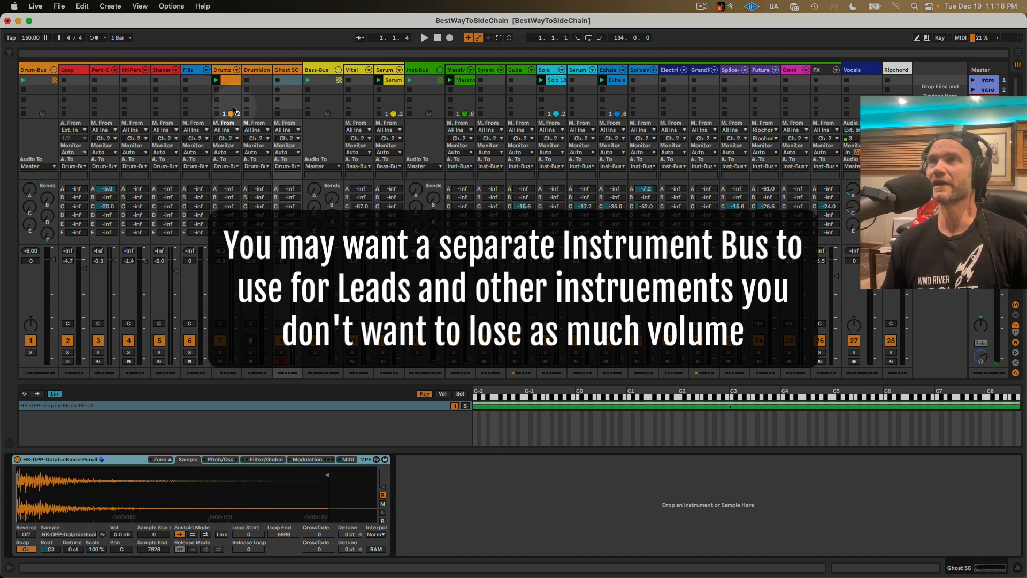
# Record-arm the Solo track and raise the Inst-Bus Sidechain compressor's threshold to -20.7 dB.
pyautogui.click(425, 70)
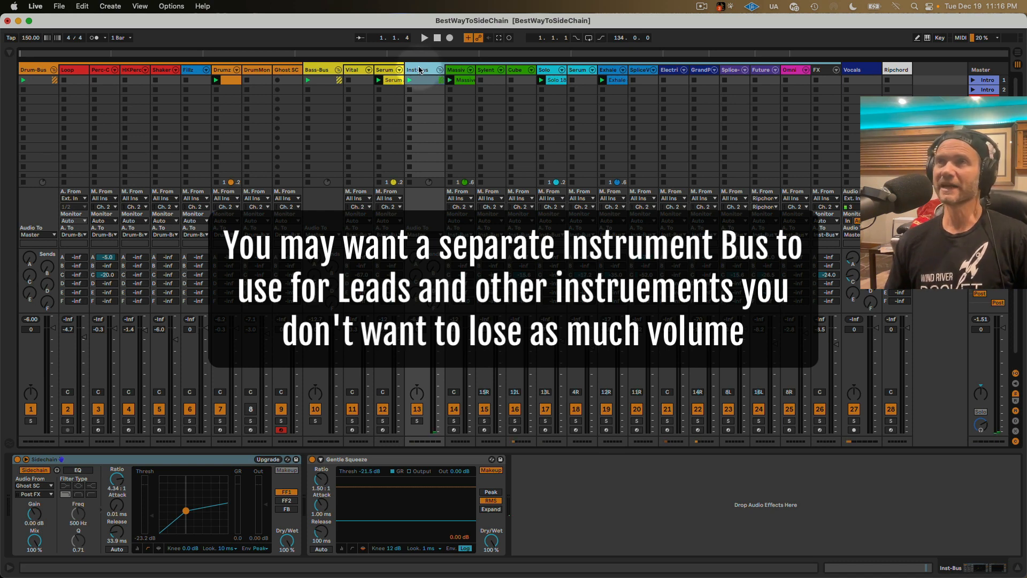
pyautogui.click(545, 430)
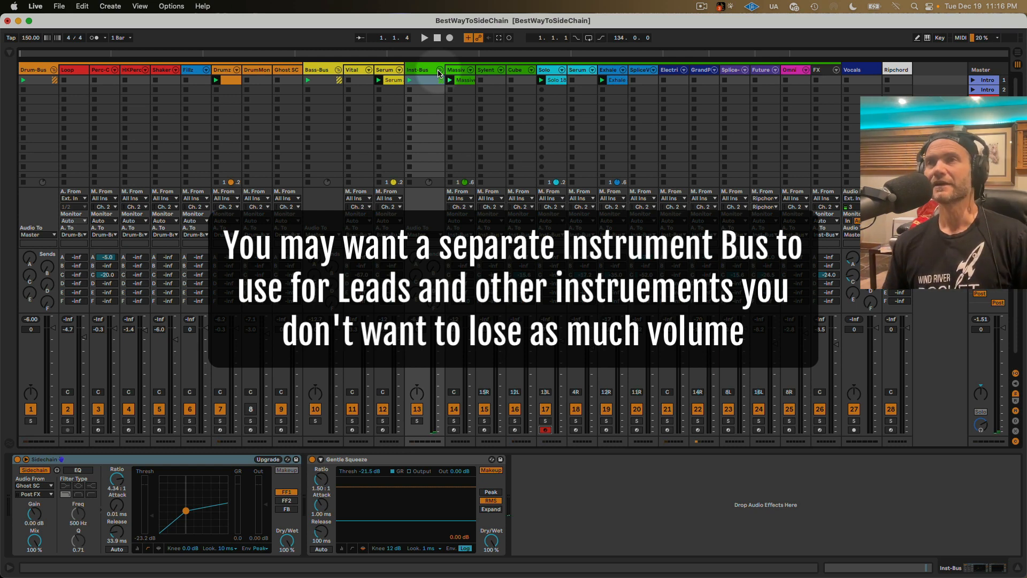
pyautogui.click(127, 461)
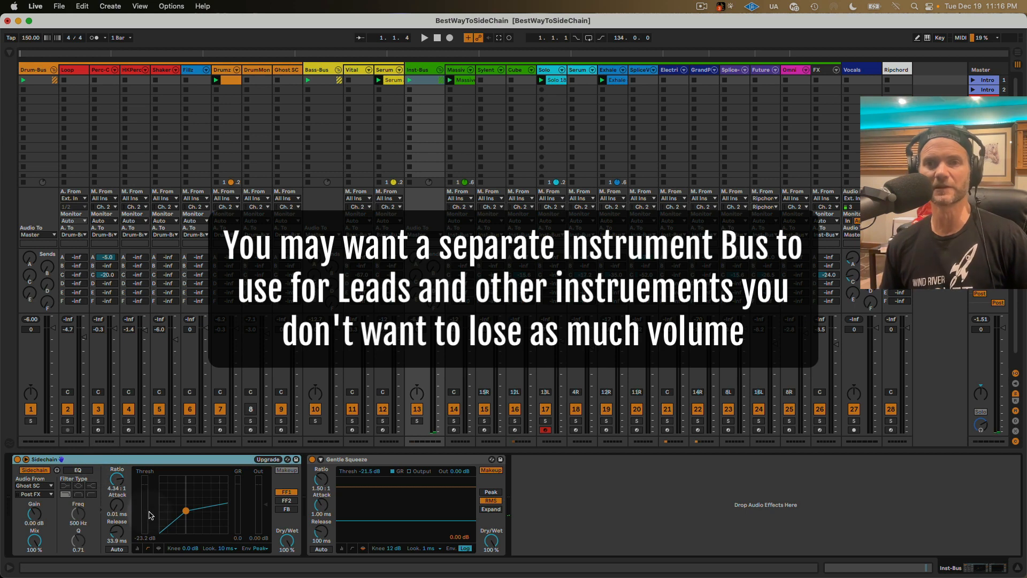
pyautogui.moveTo(151, 515)
pyautogui.mouseDown()
pyautogui.moveTo(152, 494)
pyautogui.moveTo(151, 504)
pyautogui.mouseUp()
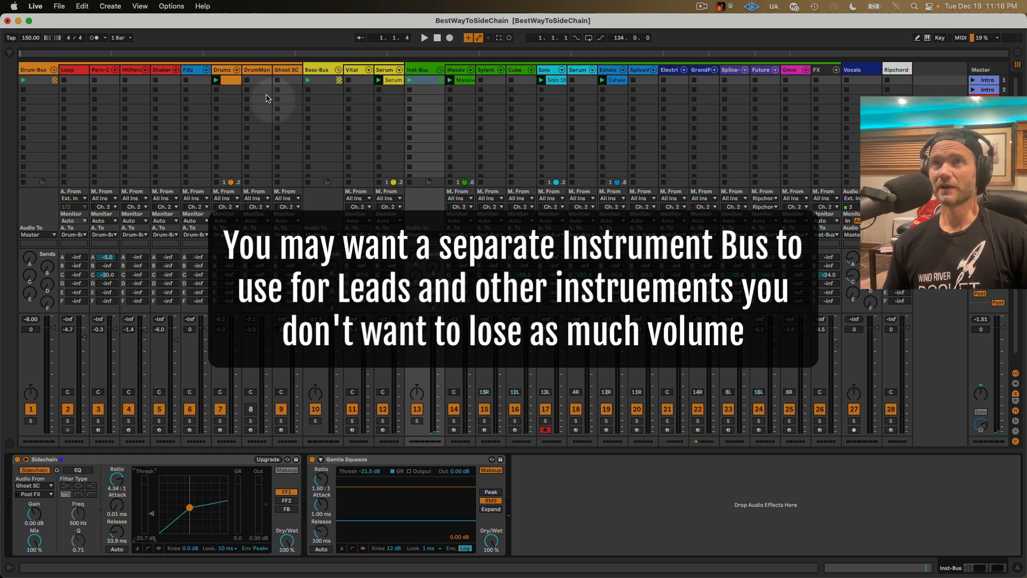
# Copy the Drums track's MIDI clip into the first clip slot of the Ghost SC track.
pyautogui.click(229, 81)
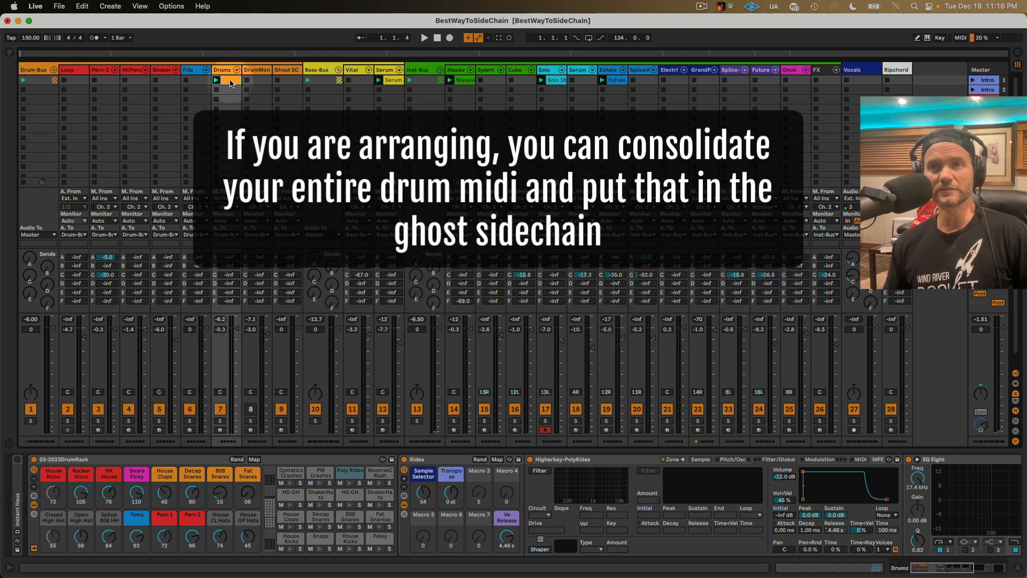
pyautogui.press('Tab')
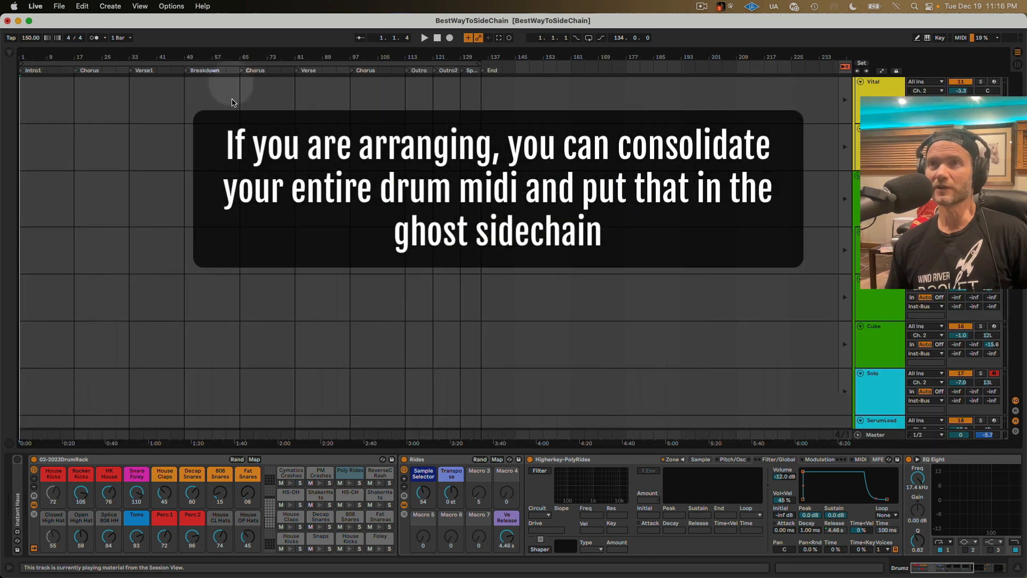
pyautogui.press('Tab')
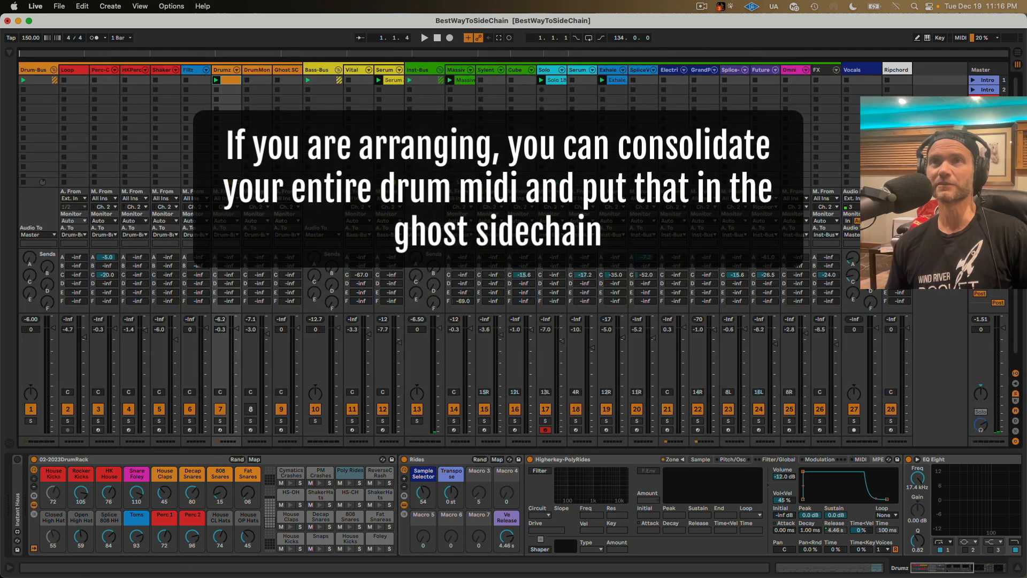
pyautogui.moveTo(226, 83); pyautogui.dragTo(290, 83)
pyautogui.click(234, 83)
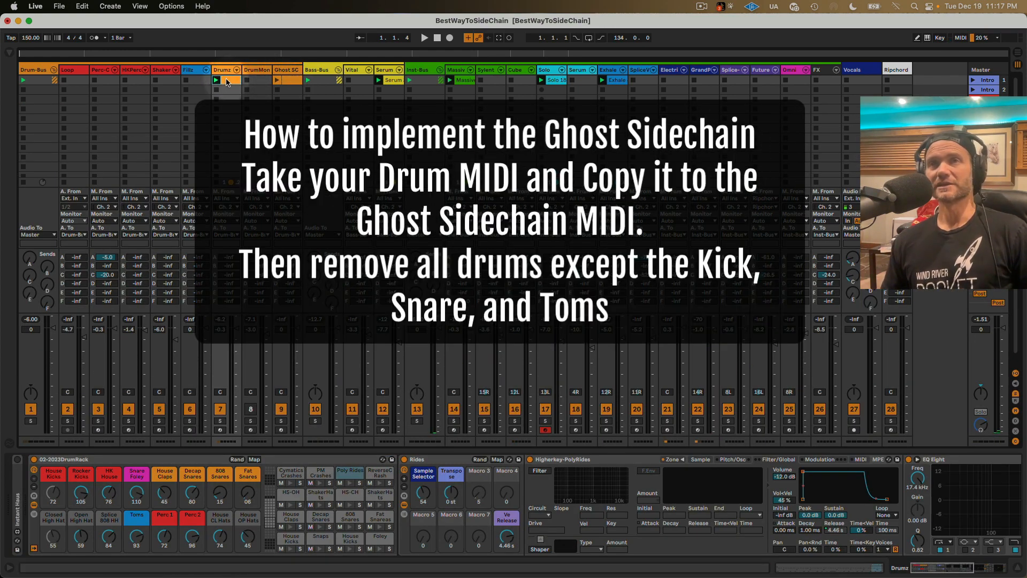
pyautogui.moveTo(228, 81); pyautogui.dragTo(291, 82)
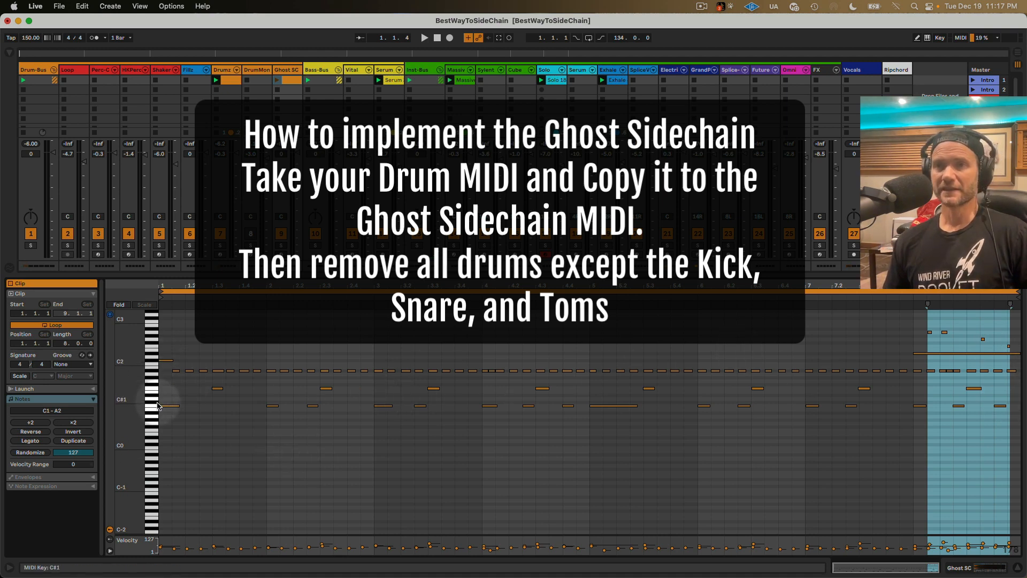
# In the Ghost SC clip, deactivate the A#1 and C#2 notes and the D#2 to A2 notes in the last bar.
pyautogui.click(153, 373)
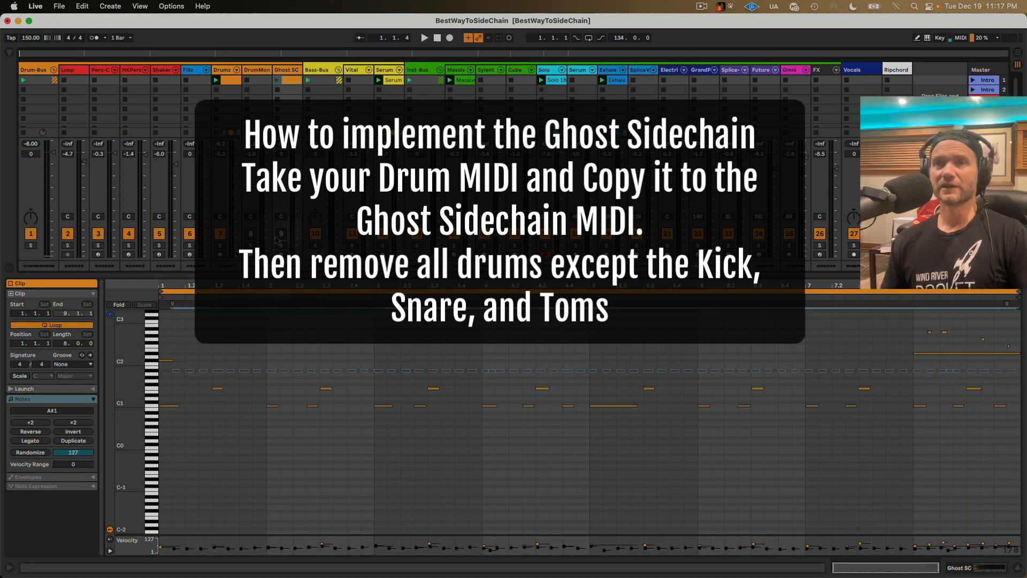
pyautogui.click(154, 364)
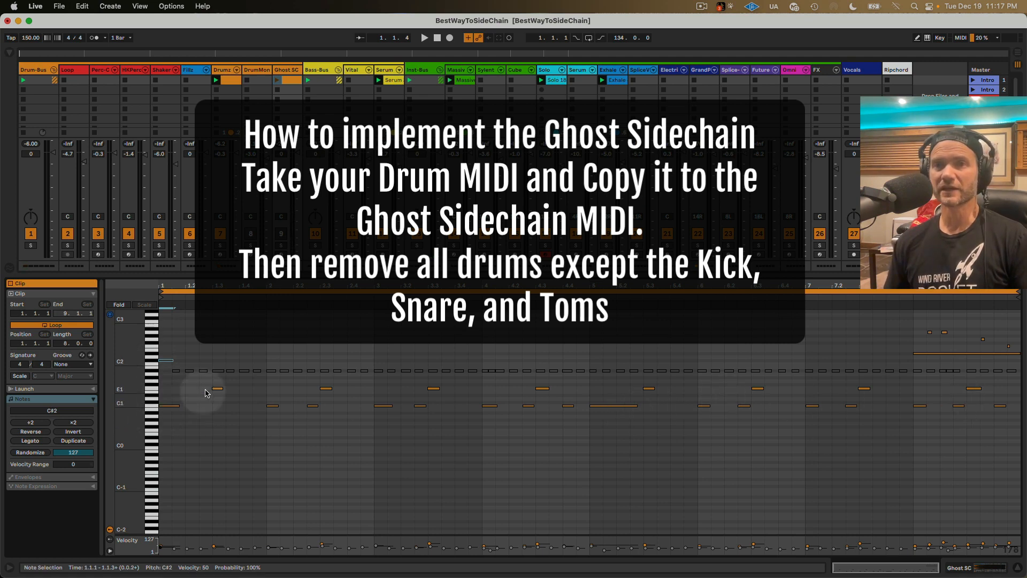
pyautogui.click(920, 354)
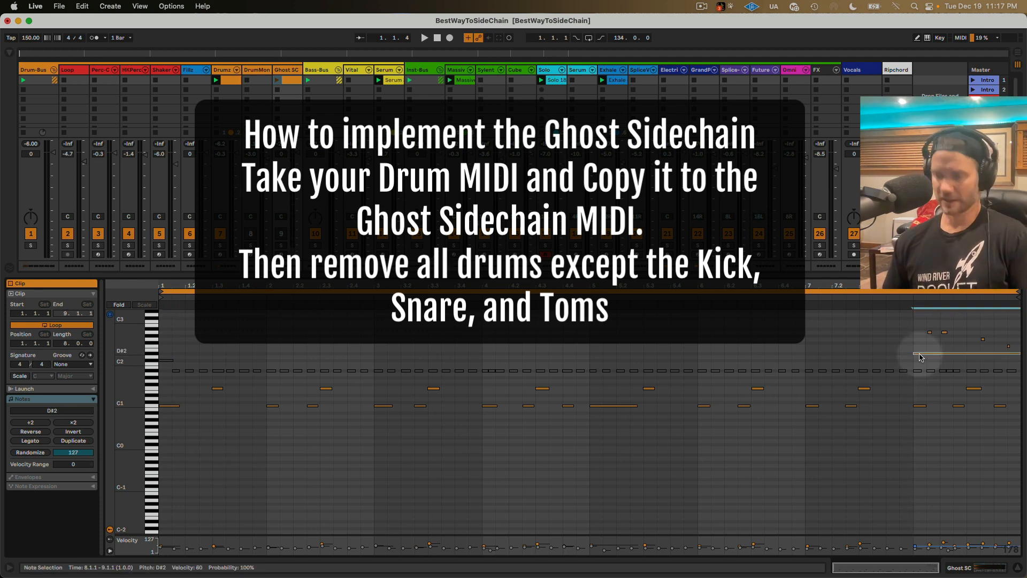
pyautogui.moveTo(921, 322); pyautogui.dragTo(1022, 356)
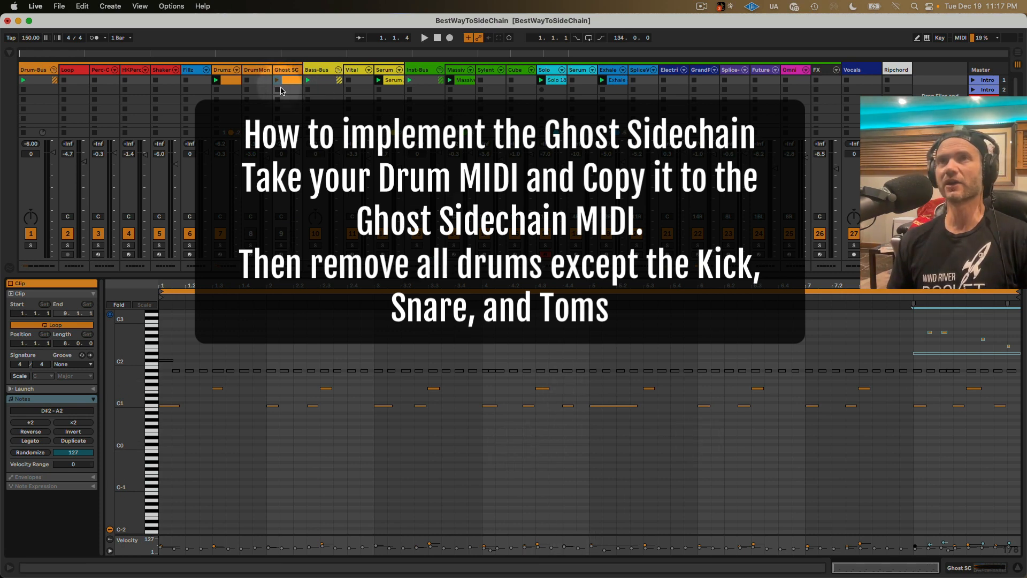
# Choose Ghost SC as the audio source of the Bass-Bus Live8-Sidechain compressor and play the set with the Ghost SC clip running.
pyautogui.click(328, 71)
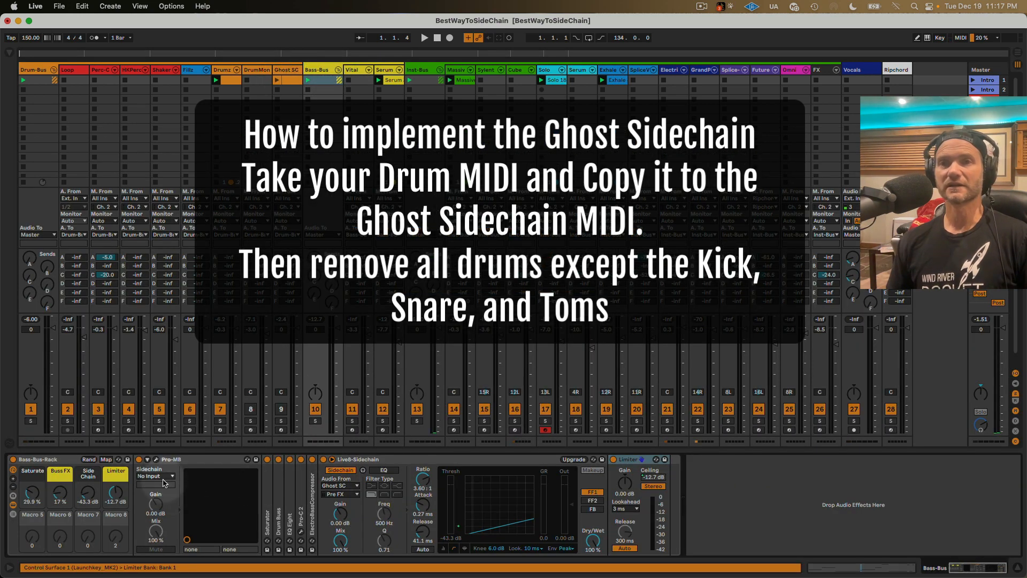
pyautogui.click(344, 485)
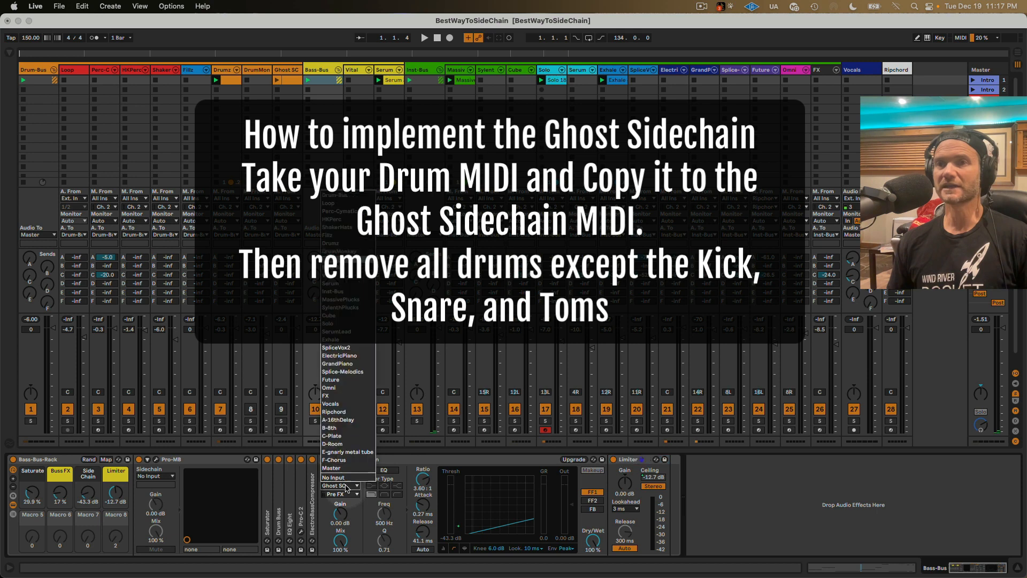
pyautogui.click(344, 484)
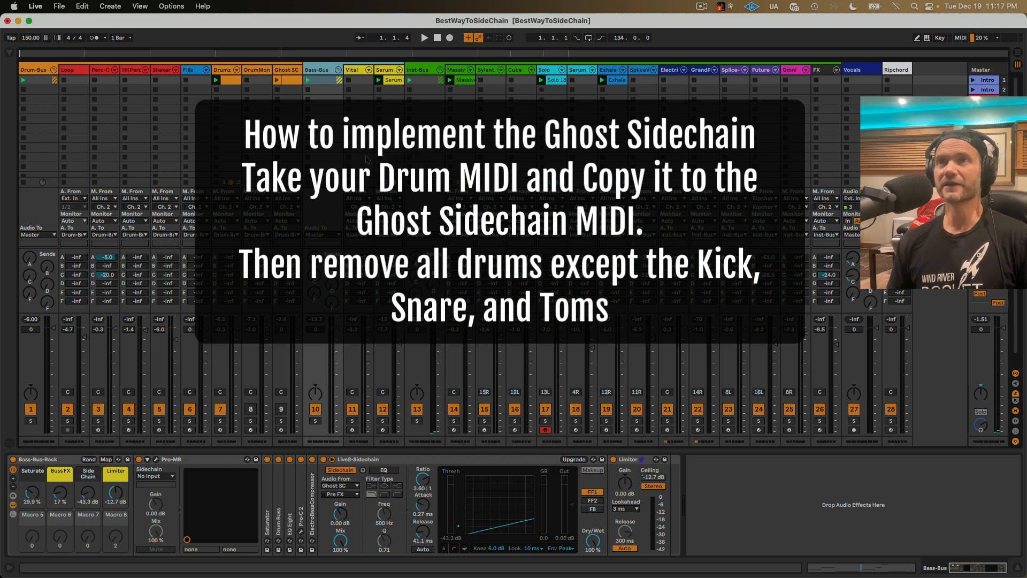
pyautogui.press('space')
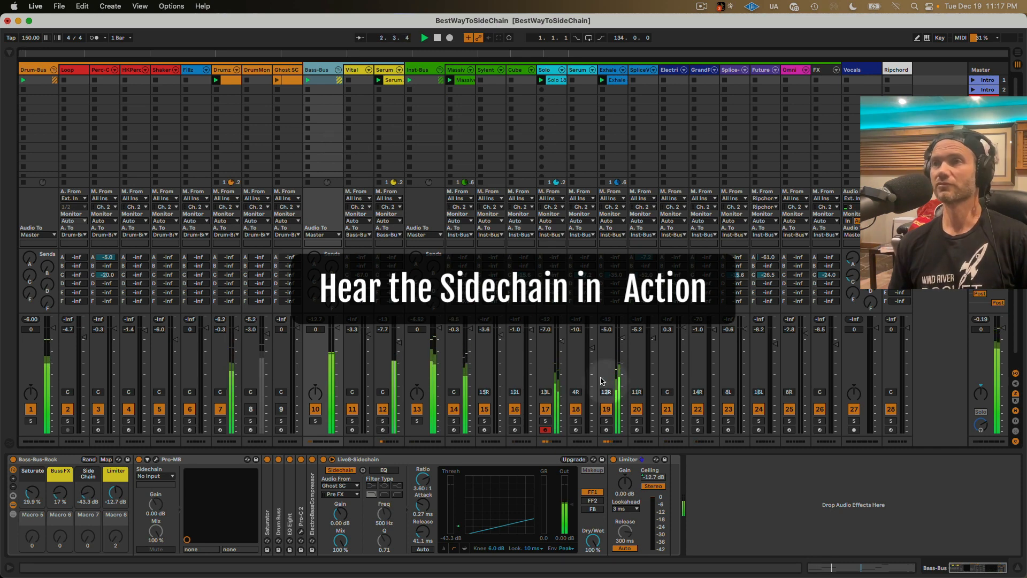
pyautogui.click(560, 342)
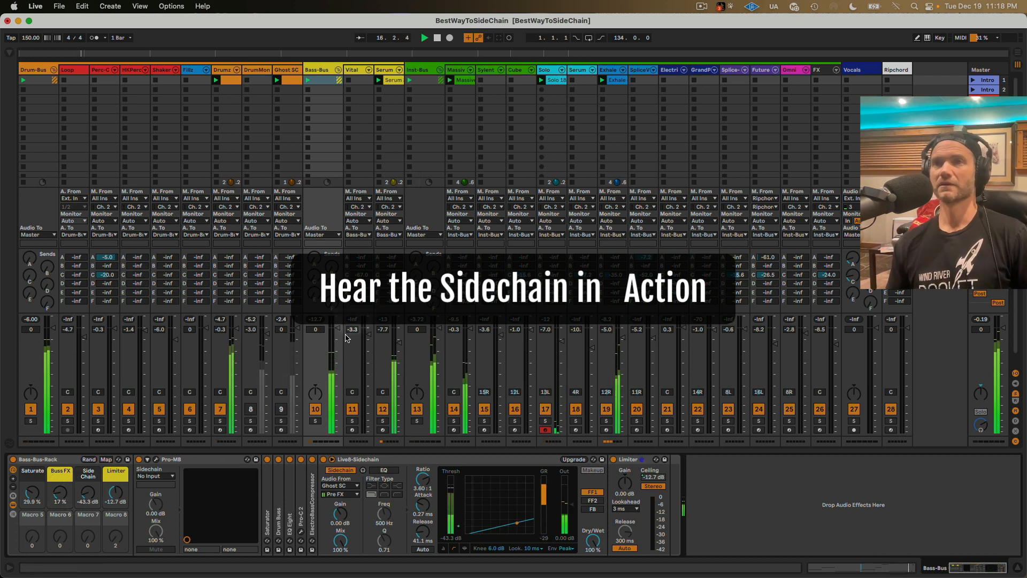
# Solo the Bass-Bus during playback, set its Live8-Sidechain release to 37.4 ms and attack to 0.22 ms, and unsolo it.
pyautogui.click(315, 421)
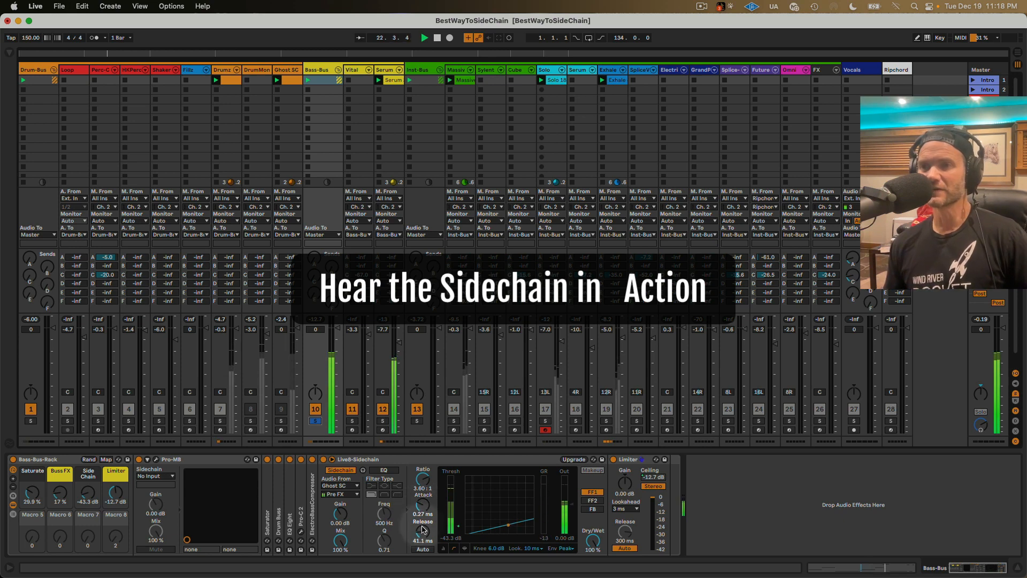
pyautogui.moveTo(423, 532); pyautogui.dragTo(423, 541)
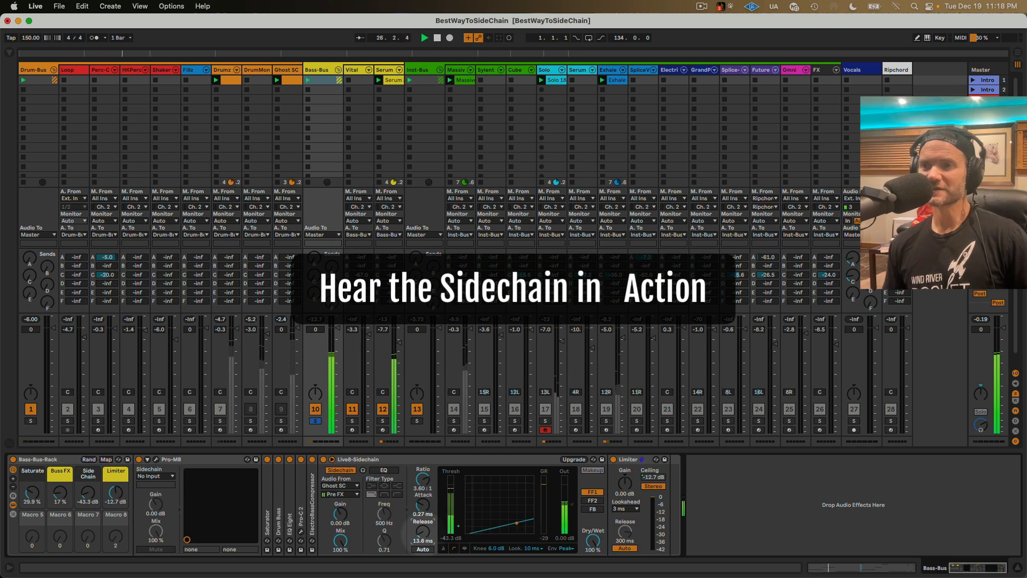
pyautogui.press('space')
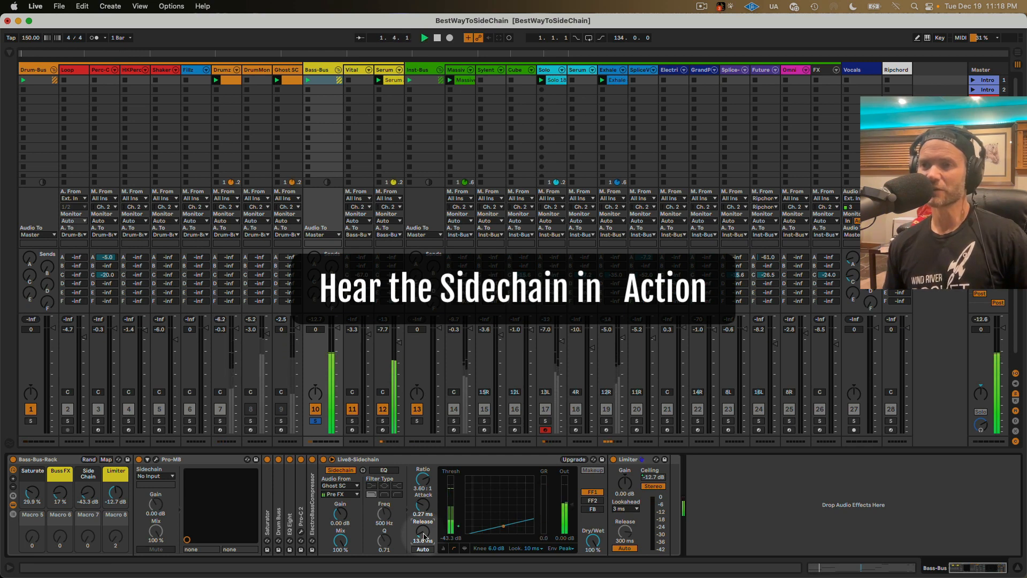
pyautogui.moveTo(423, 531); pyautogui.dragTo(423, 515)
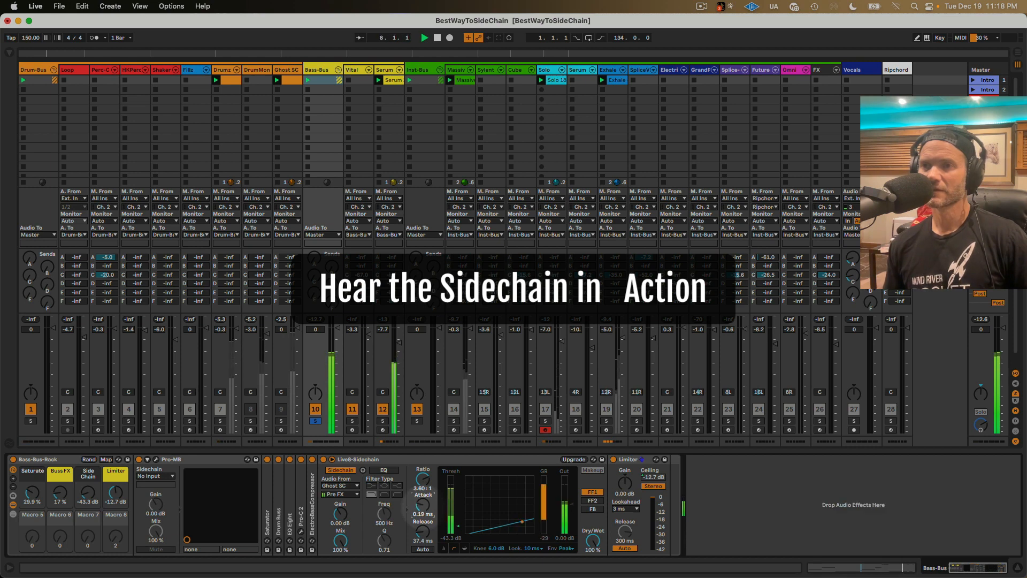
pyautogui.moveTo(422, 506); pyautogui.dragTo(422, 504)
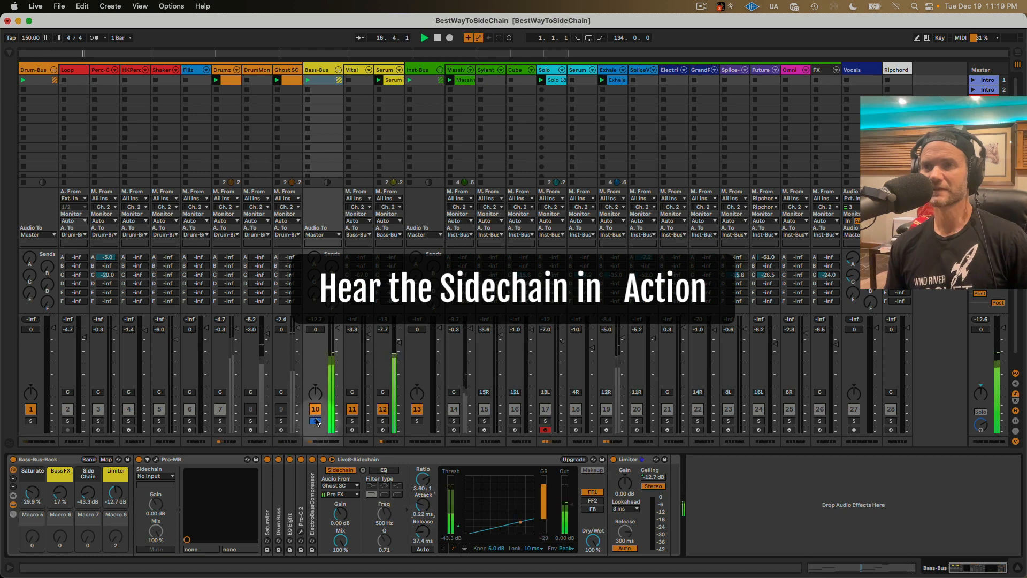
pyautogui.click(316, 422)
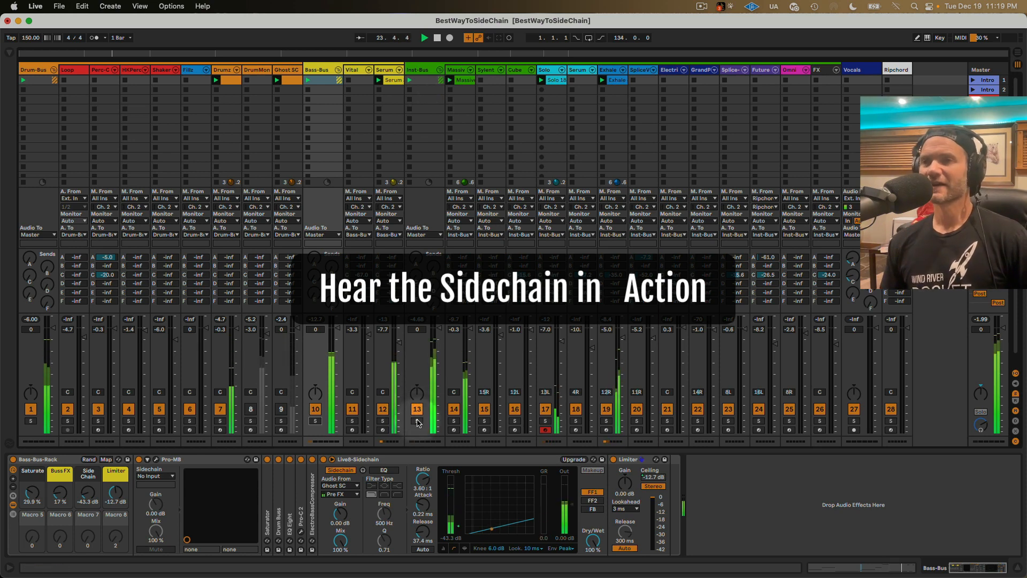
# Solo the Inst-Bus to adjust its Sidechain compressor, setting the ratio to inf : 1 and the threshold to -30.0 dB, with the bus unsoloed at the end.
pyautogui.click(416, 421)
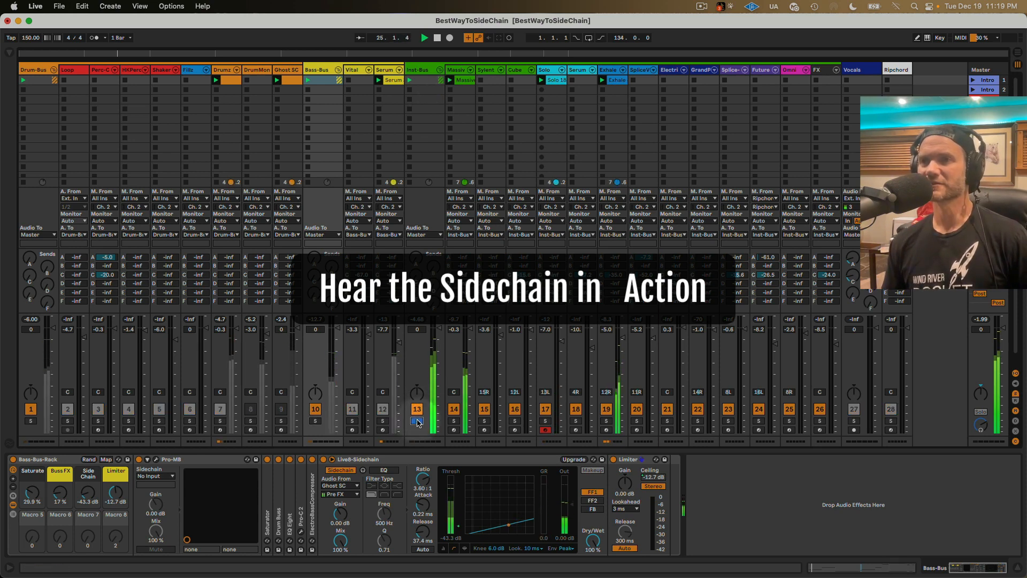
pyautogui.click(425, 80)
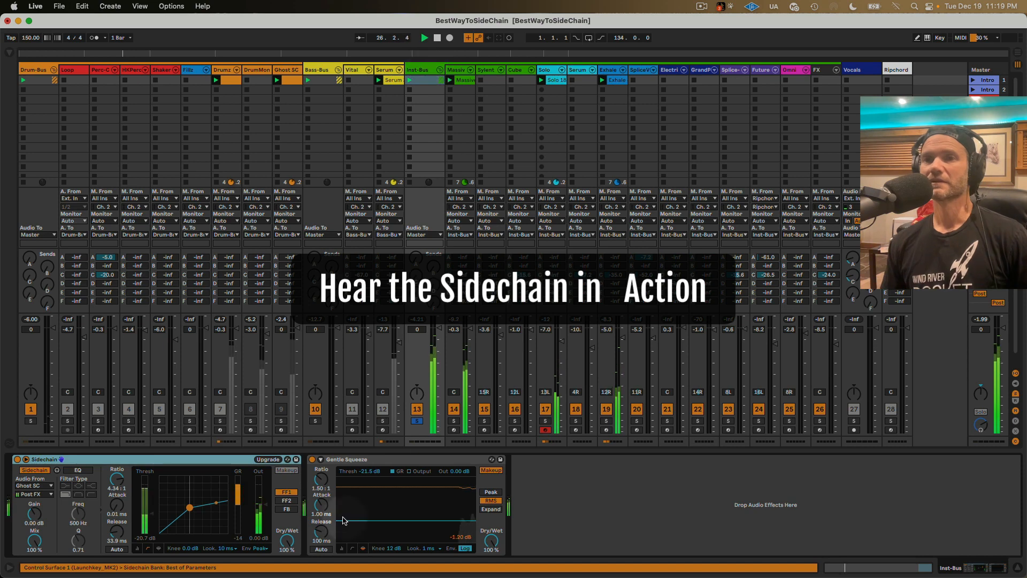
pyautogui.moveTo(150, 512); pyautogui.dragTo(151, 522)
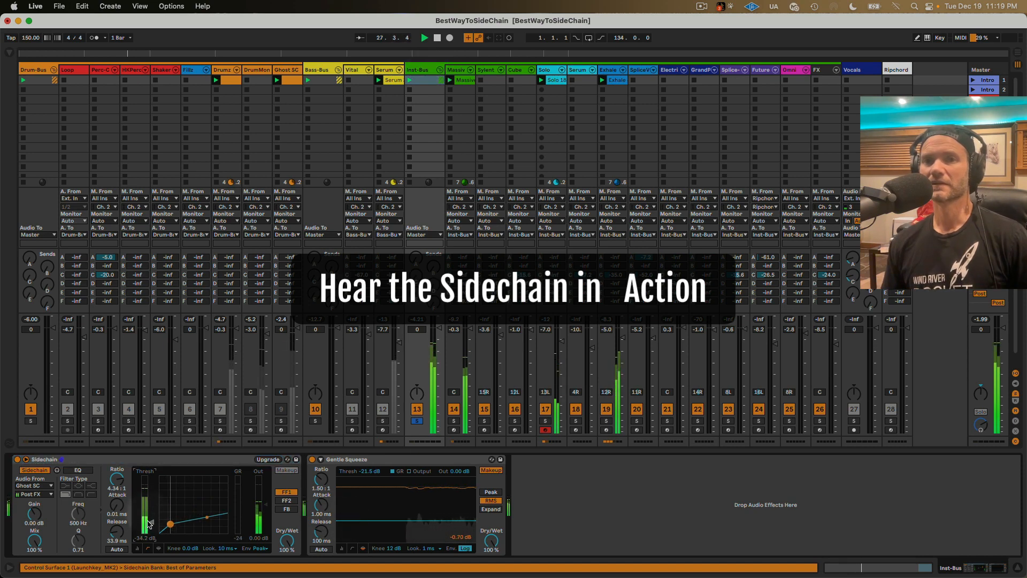
pyautogui.moveTo(122, 485); pyautogui.dragTo(122, 460)
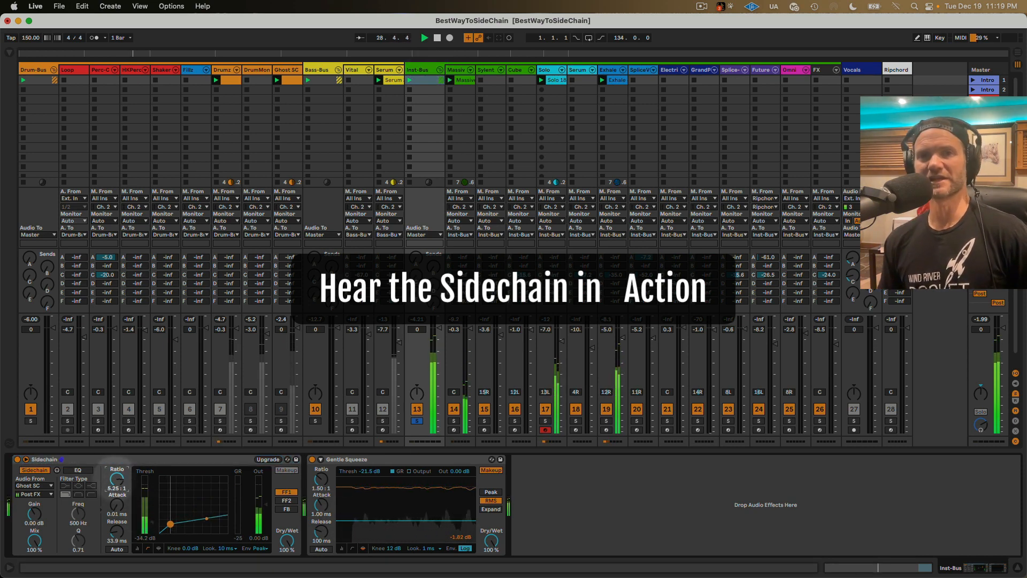
pyautogui.moveTo(117, 479); pyautogui.dragTo(117, 481)
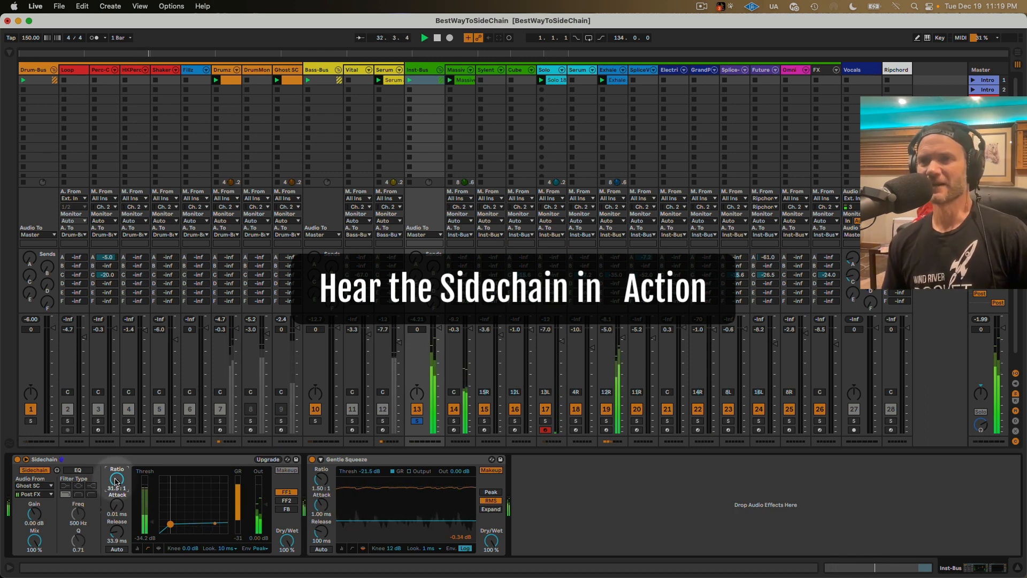
pyautogui.moveTo(116, 480); pyautogui.dragTo(116, 484)
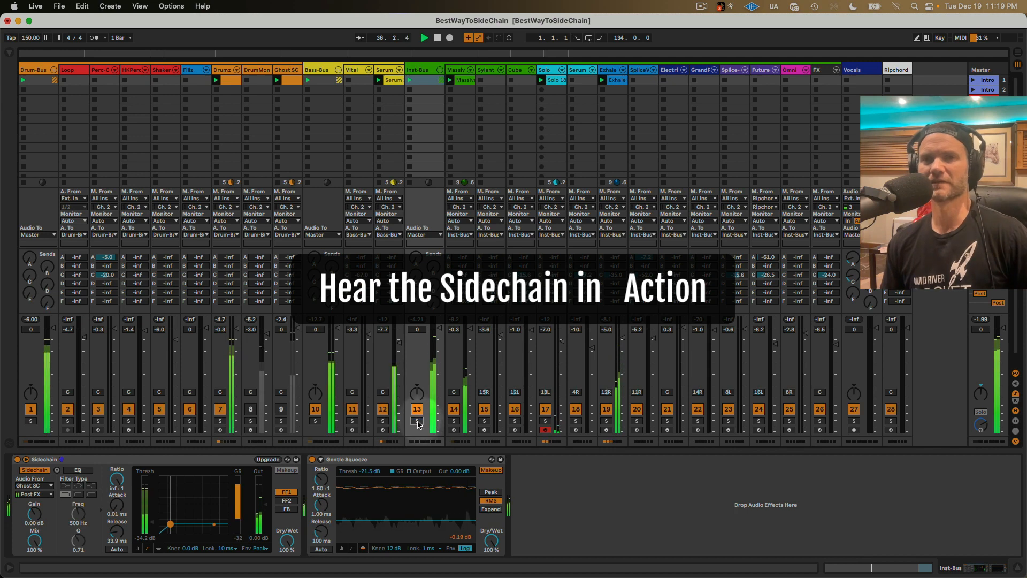
pyautogui.moveTo(165, 512)
pyautogui.mouseDown()
pyautogui.moveTo(163, 529)
pyautogui.moveTo(176, 518)
pyautogui.mouseUp()
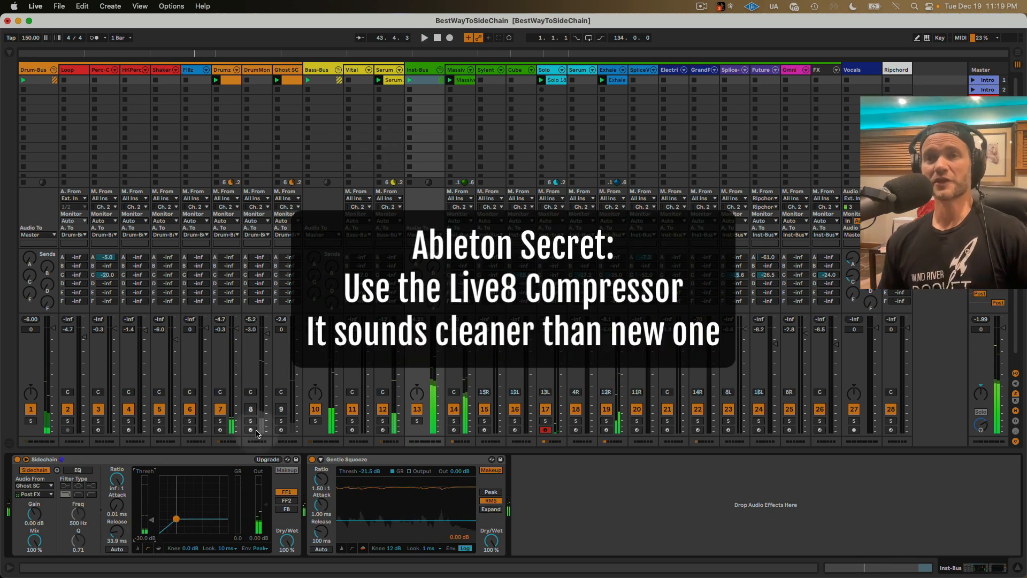
# Examine the Sidechain compressor on the Inst-Bus and the Live8-Sidechain compressor on the Bass-Bus.
pyautogui.click(230, 465)
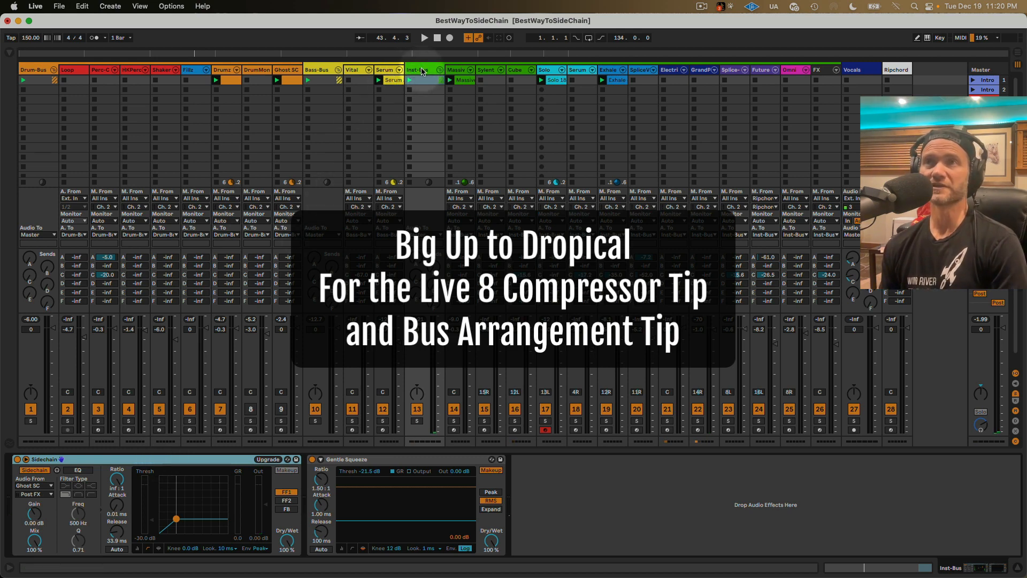
pyautogui.click(318, 70)
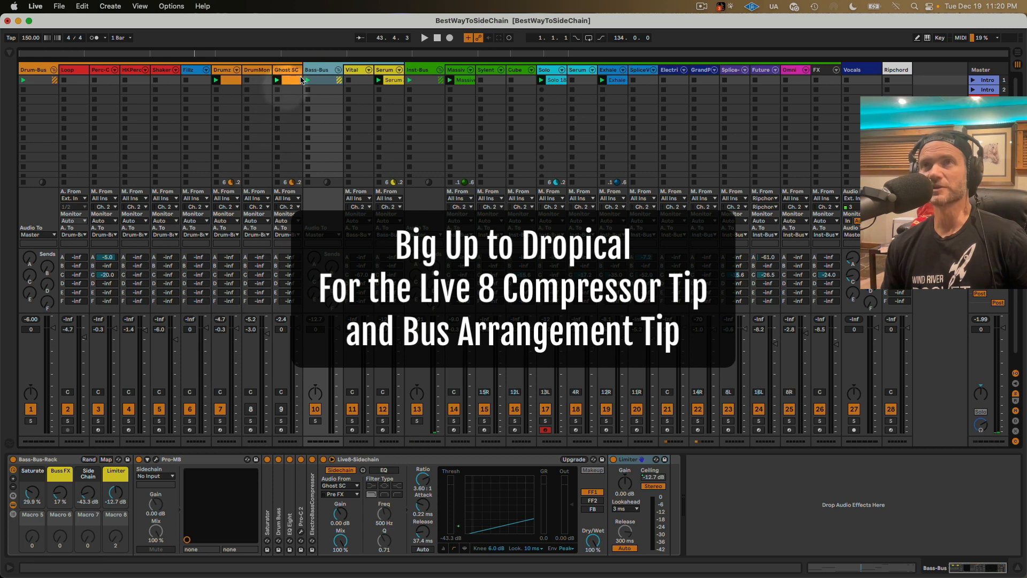
pyautogui.click(368, 463)
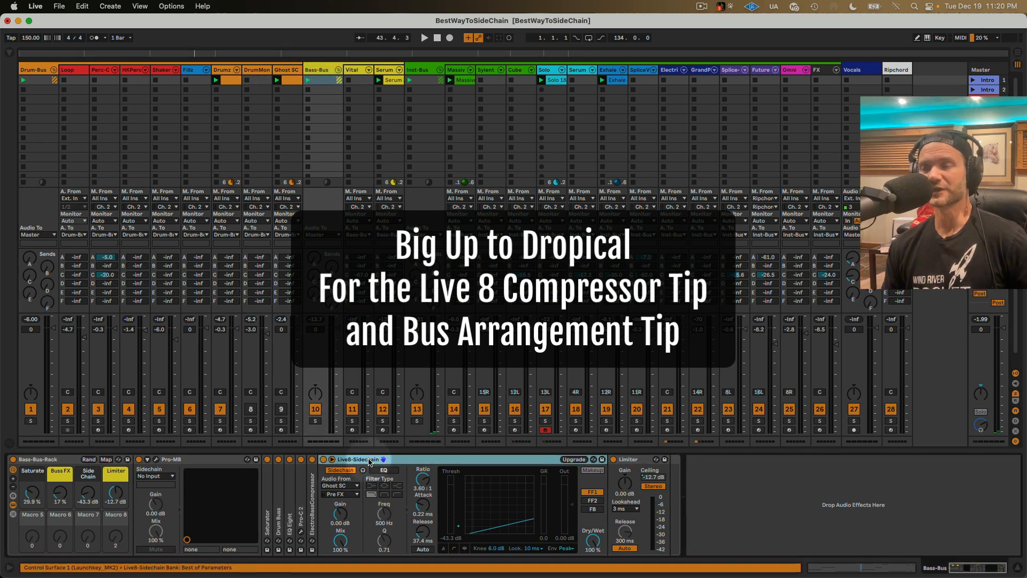